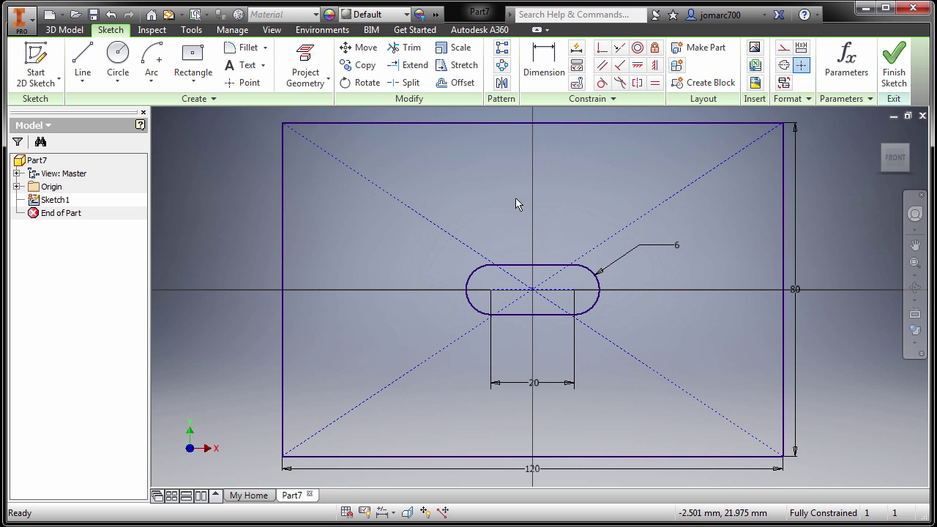
# Draw three circles side by side in a row above the slot: left, middle and right
pyautogui.press('c')
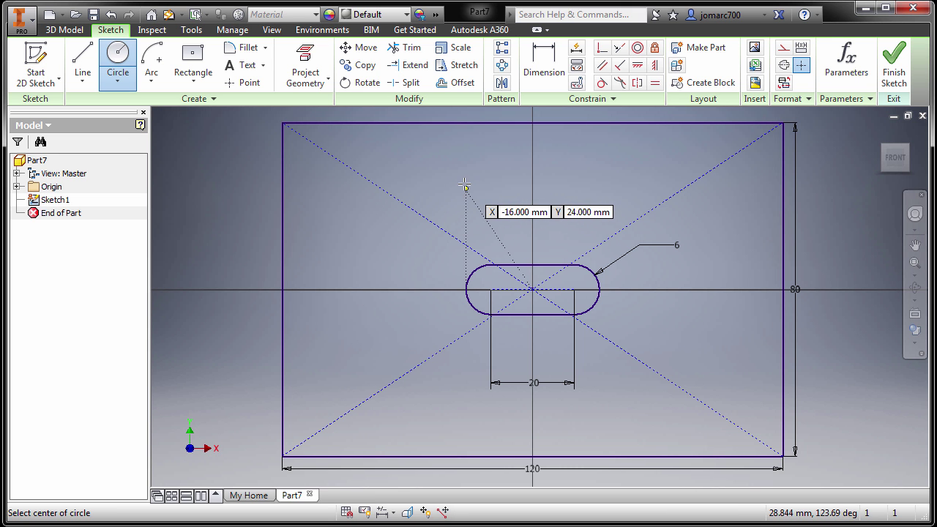
pyautogui.click(464, 185)
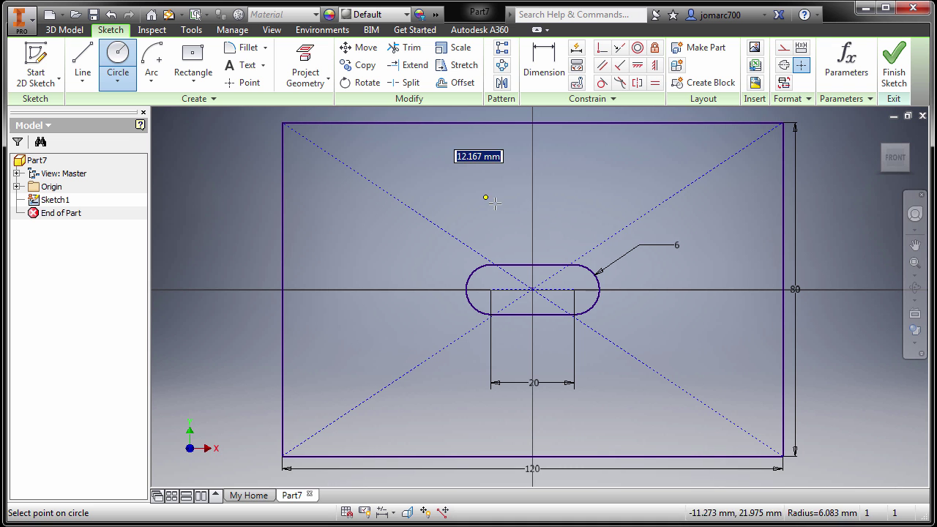
pyautogui.click(485, 197)
pyautogui.click(528, 185)
pyautogui.click(547, 201)
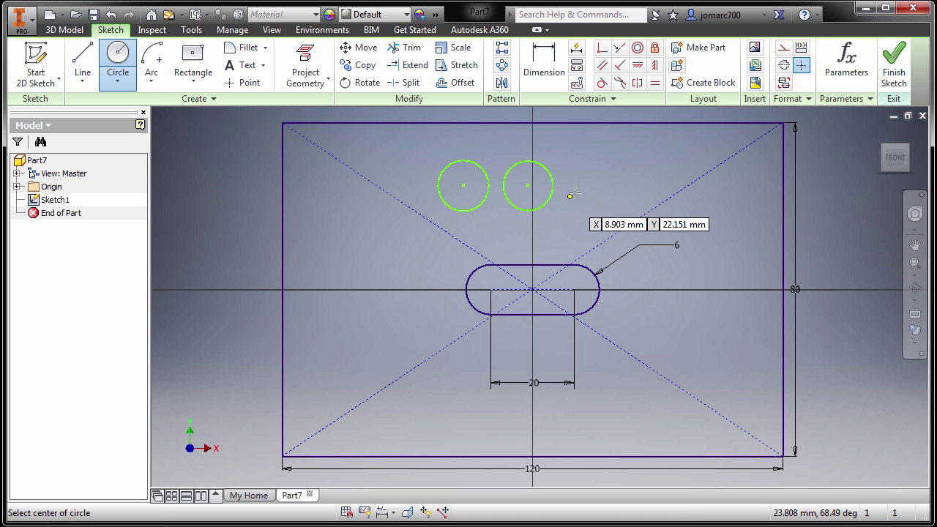
pyautogui.click(581, 185)
pyautogui.click(597, 171)
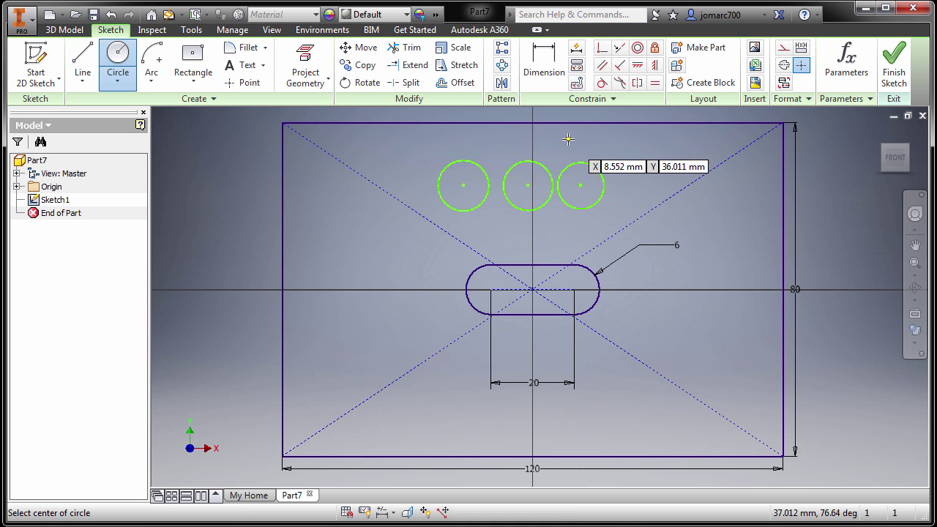
pyautogui.press('Escape')
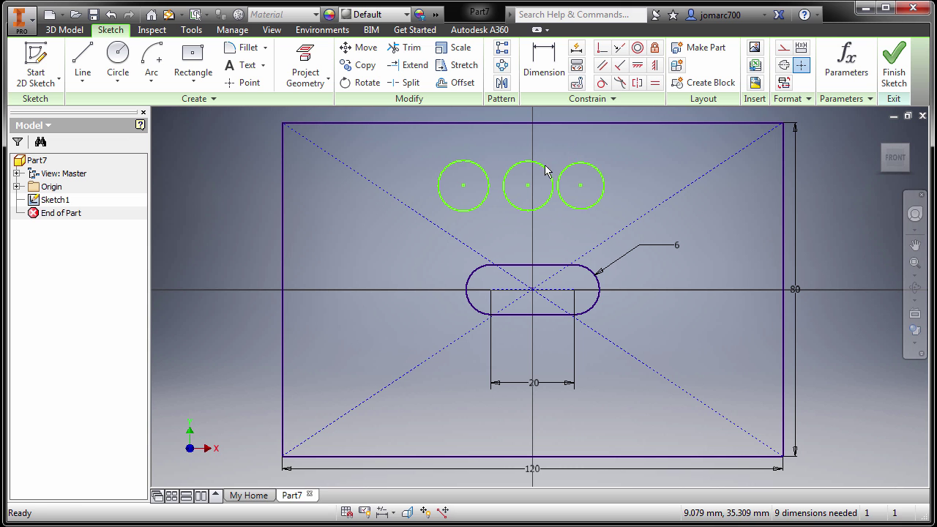
# Add diameter dimensions of 12 to the left circle and 8 to the middle circle
pyautogui.click(544, 71)
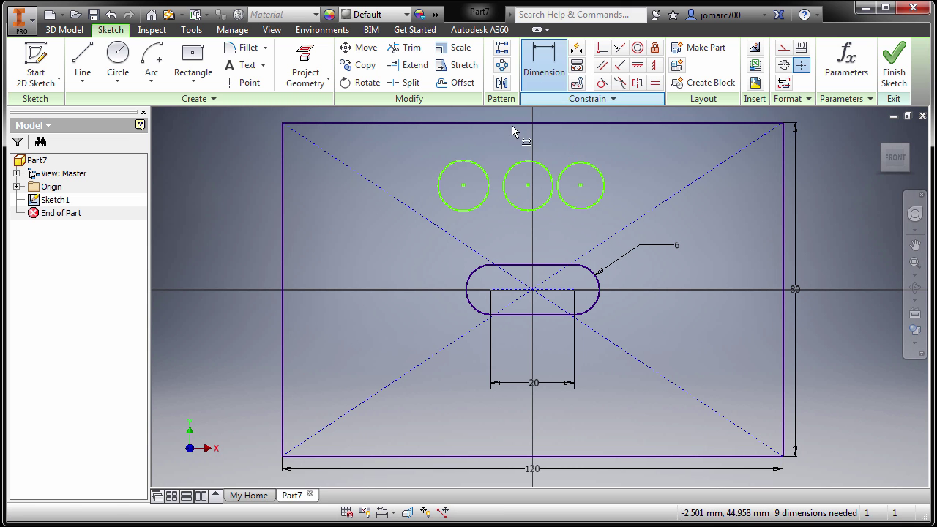
pyautogui.click(467, 159)
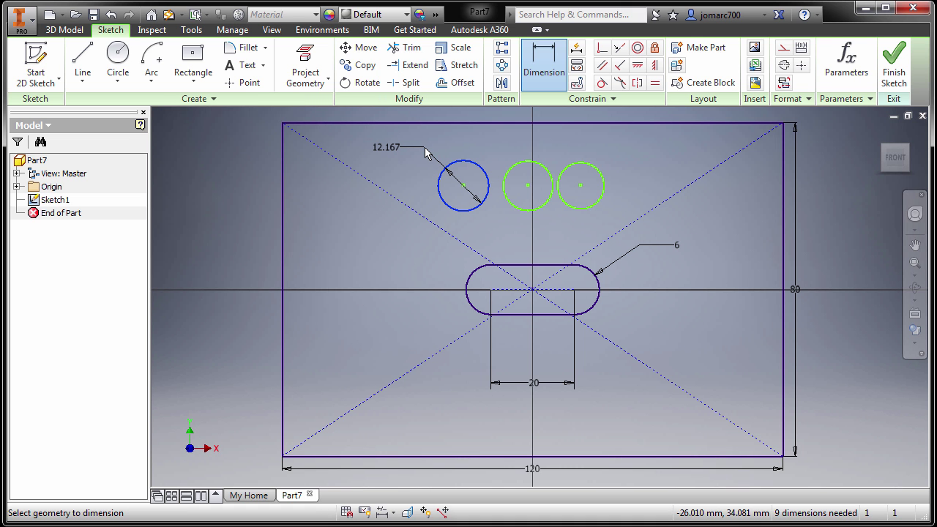
pyautogui.click(424, 148)
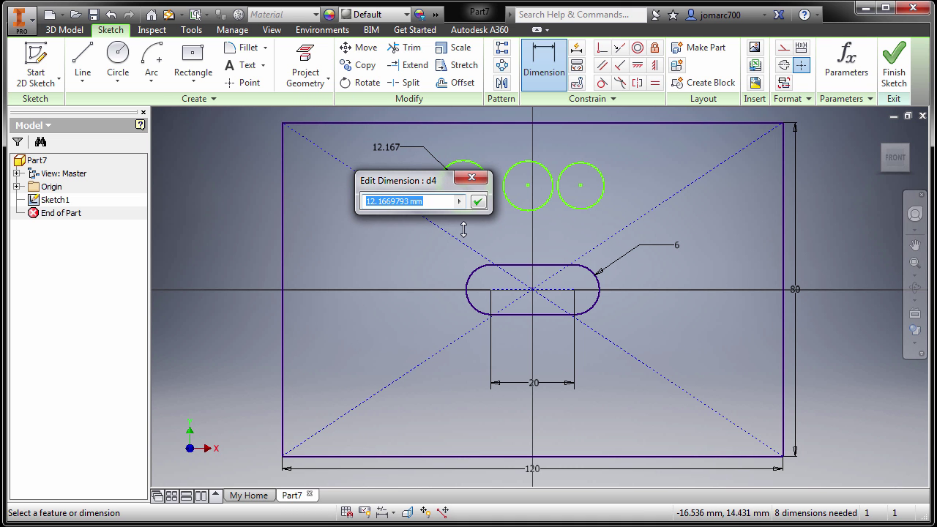
pyautogui.write('12')
pyautogui.press('Return')
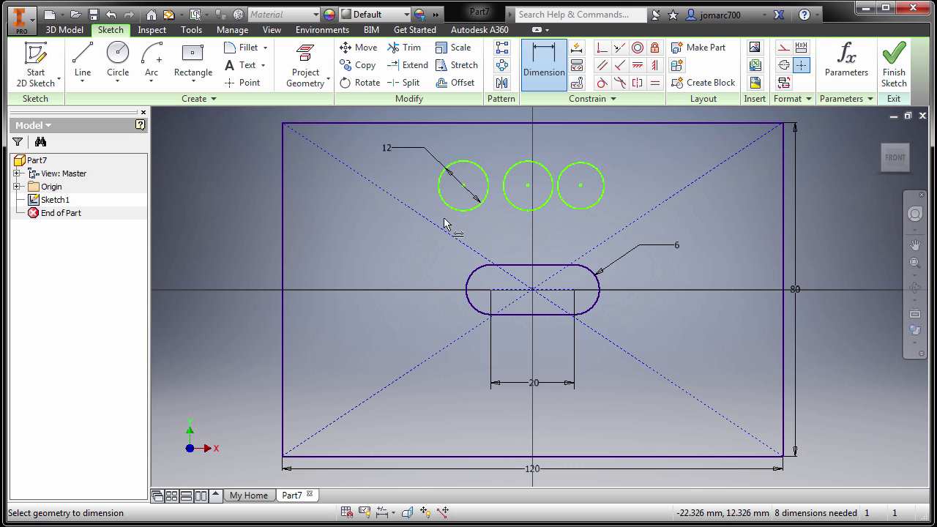
pyautogui.click(518, 171)
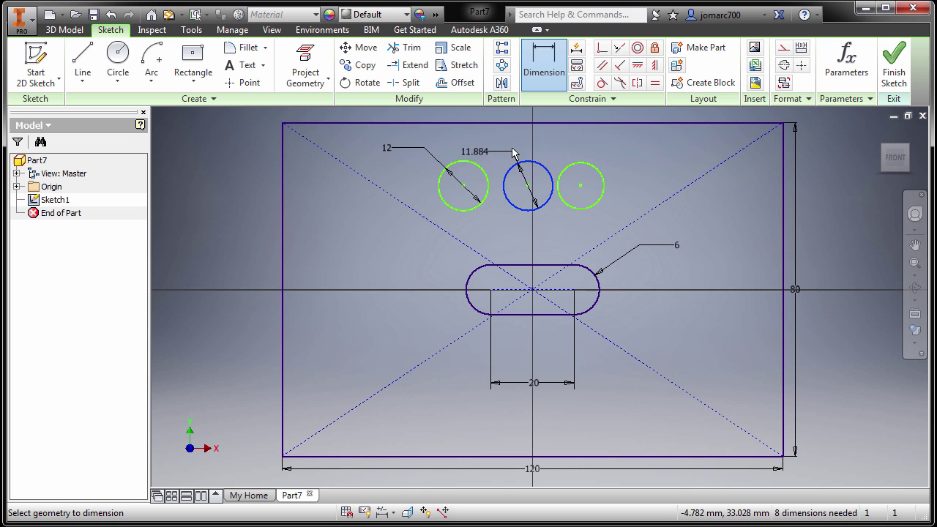
pyautogui.click(511, 147)
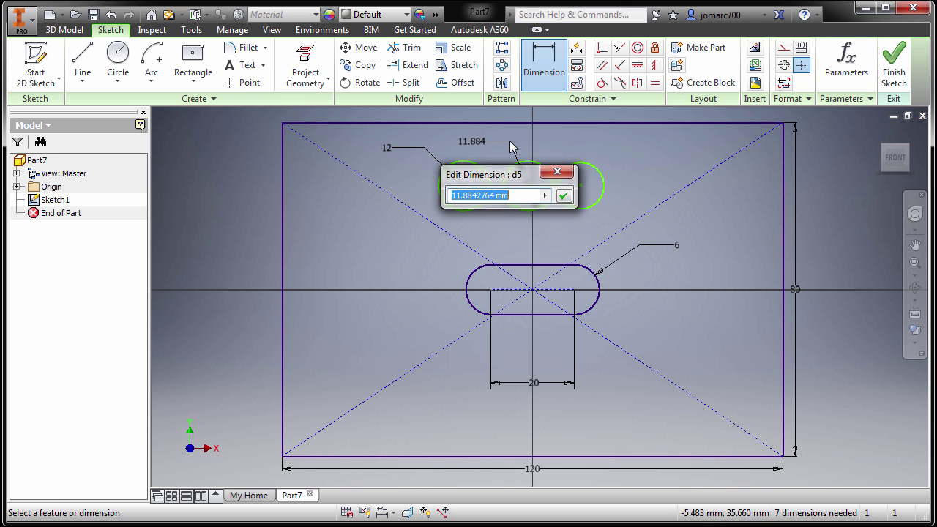
pyautogui.write('8')
pyautogui.press('Return')
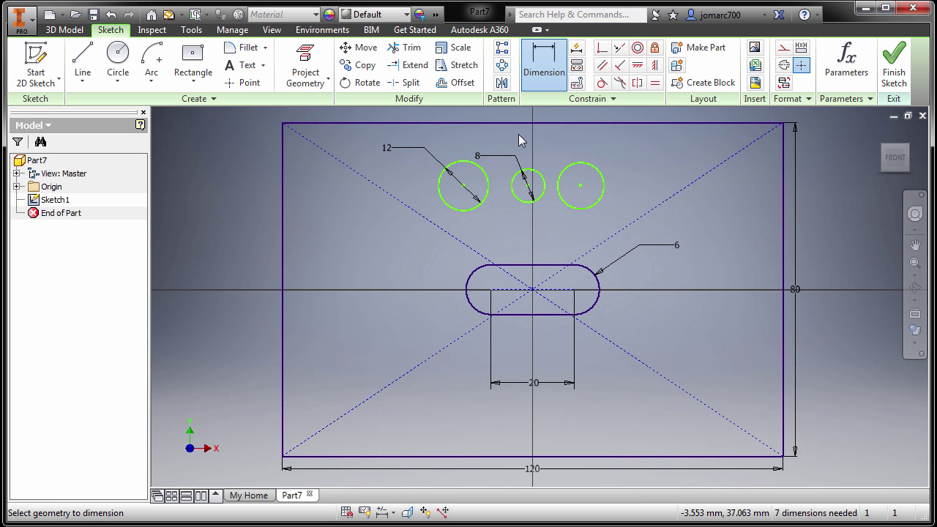
pyautogui.press('Escape')
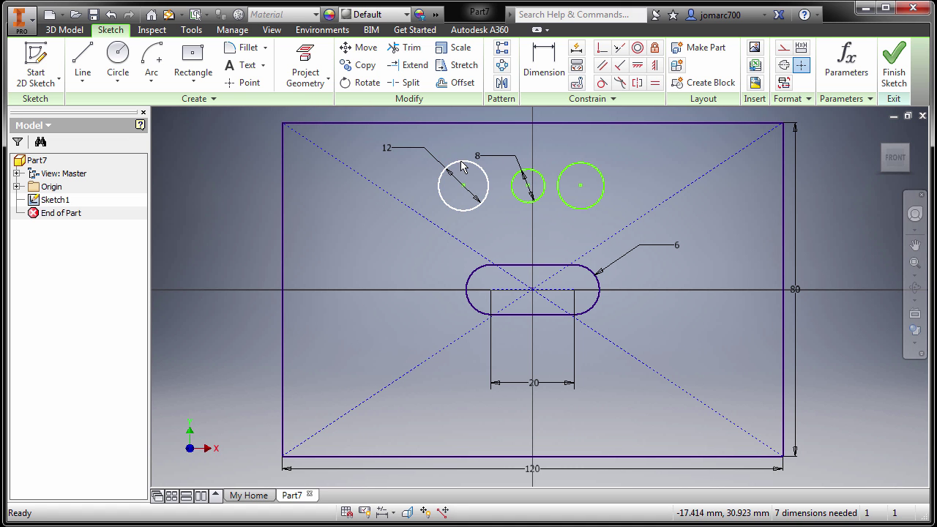
# Apply an Equal constraint between the left and right circles so both are 12 mm
pyautogui.click(483, 157)
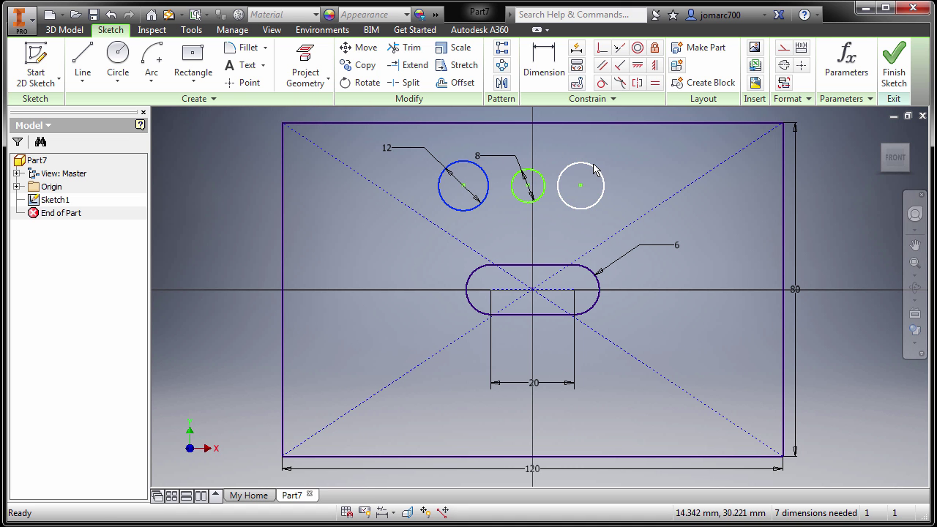
pyautogui.keyDown('ctrl'); pyautogui.click(594, 170); pyautogui.keyUp('ctrl')
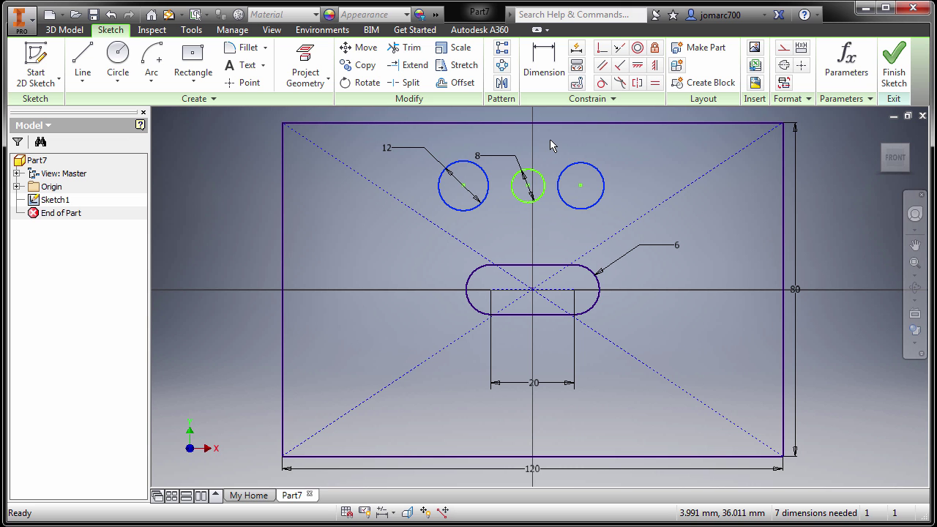
pyautogui.rightClick(549, 139)
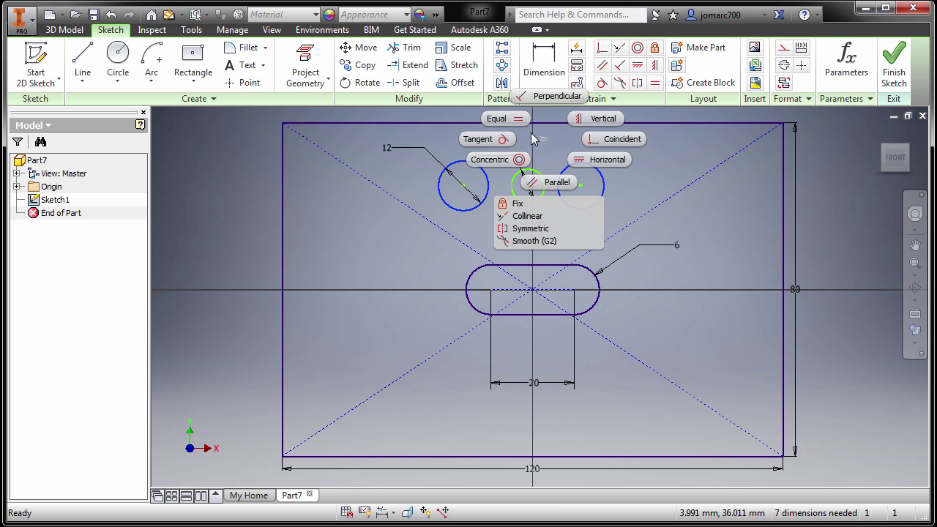
pyautogui.click(521, 123)
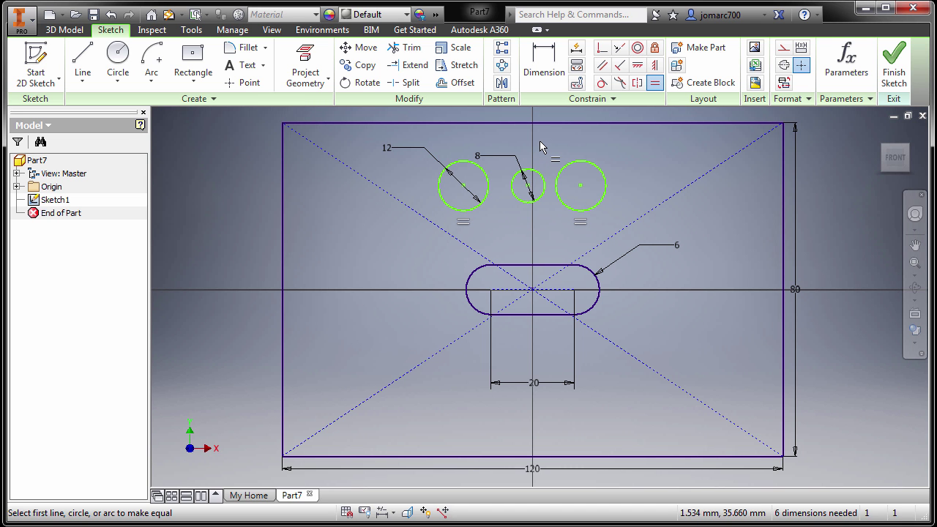
pyautogui.press('Escape')
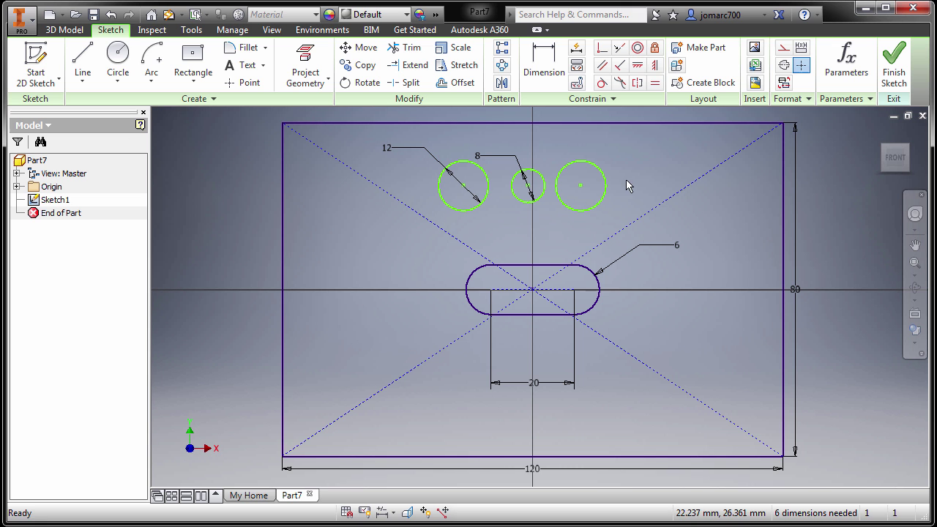
# Constrain the left, middle and right circle centres vertically to the slot's left arc, centre and right arc
pyautogui.click(656, 66)
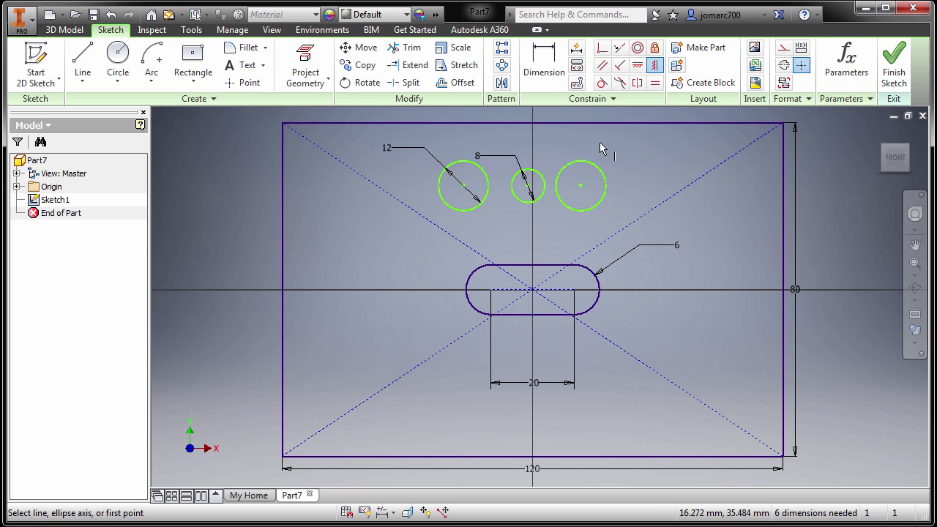
pyautogui.click(464, 186)
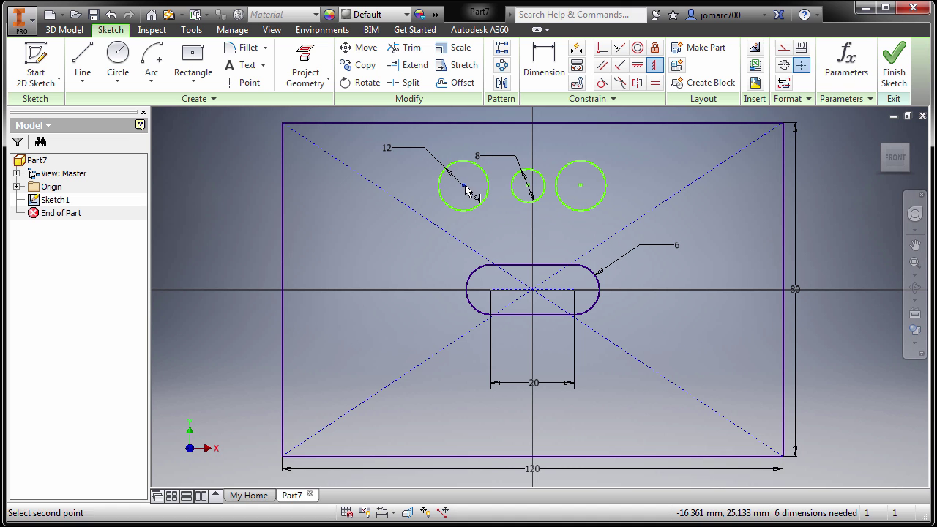
pyautogui.click(491, 292)
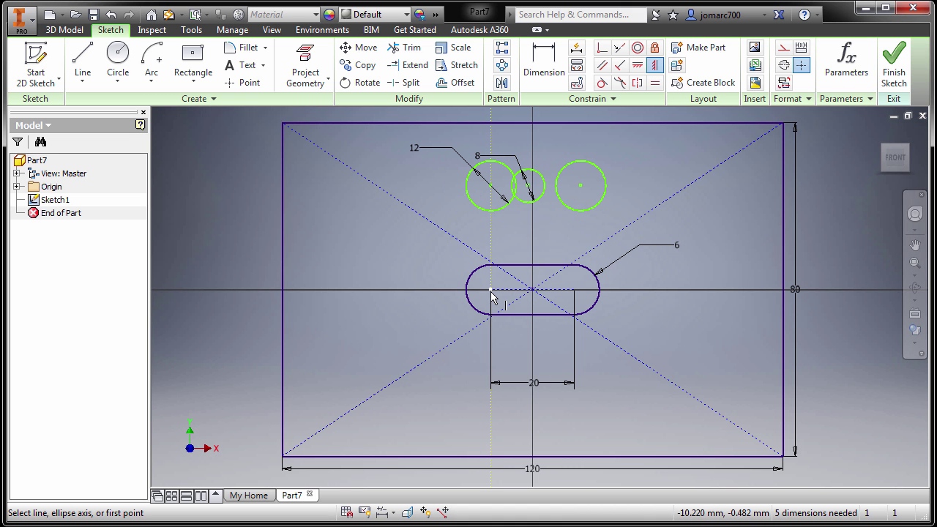
pyautogui.click(528, 186)
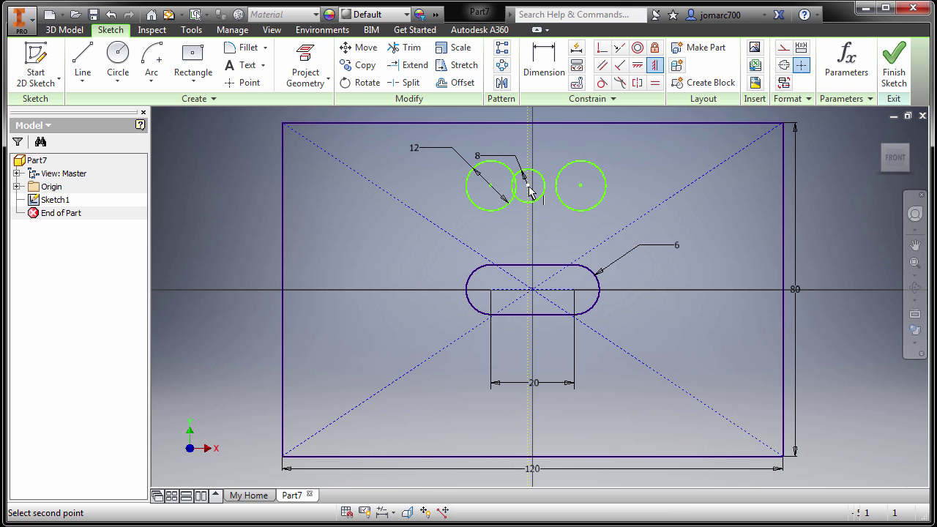
pyautogui.click(533, 291)
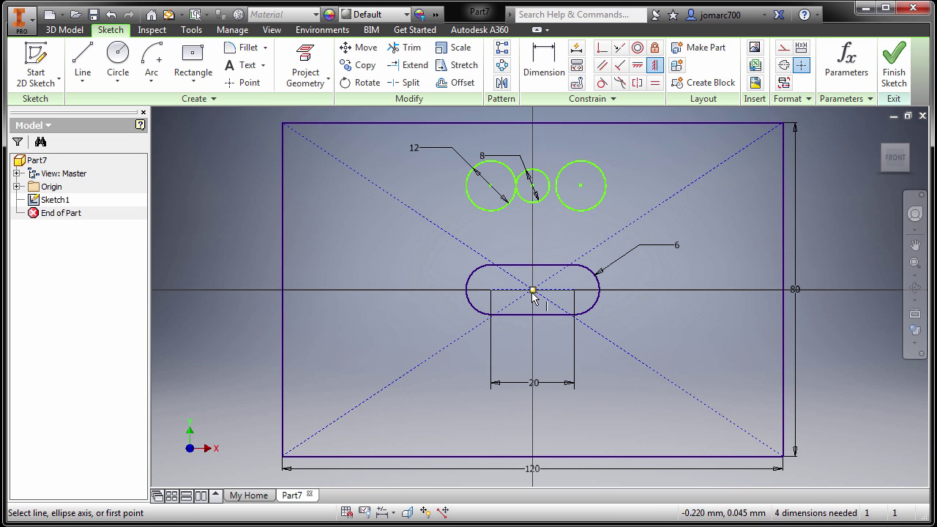
pyautogui.click(581, 186)
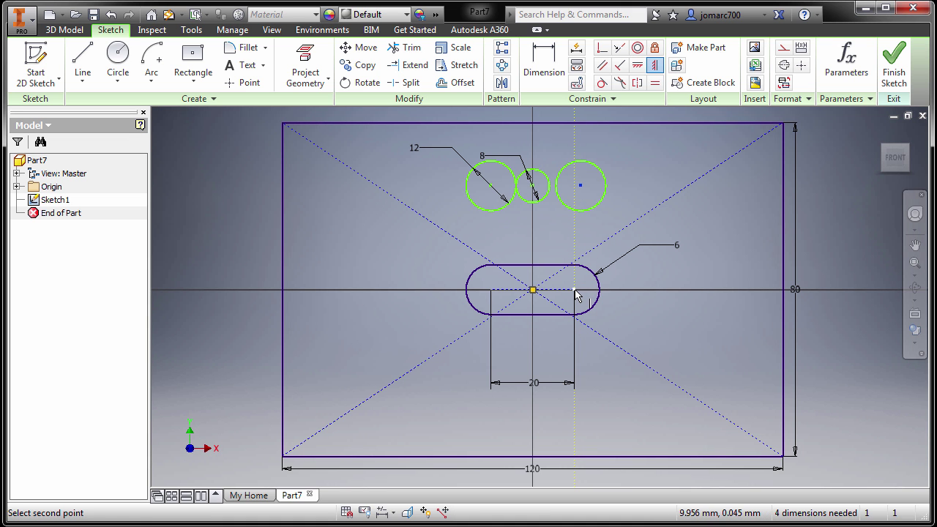
pyautogui.click(576, 290)
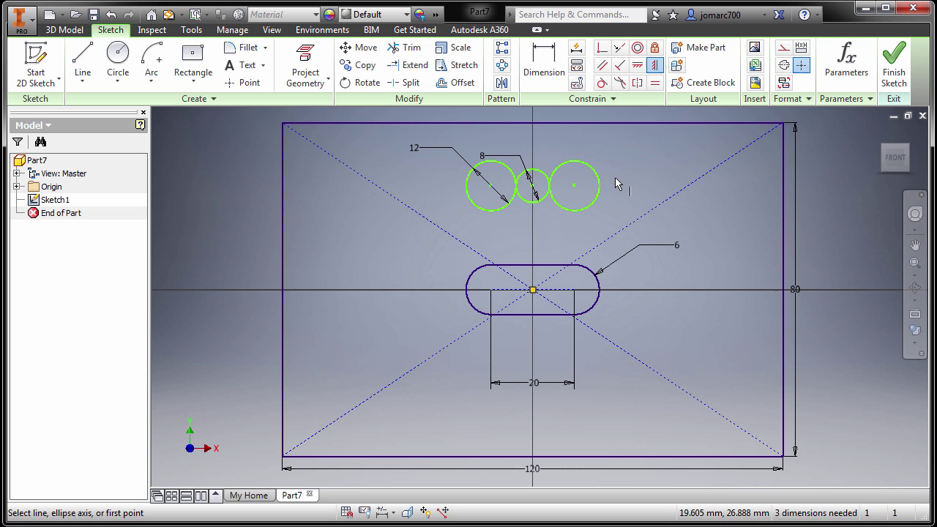
pyautogui.press('Escape')
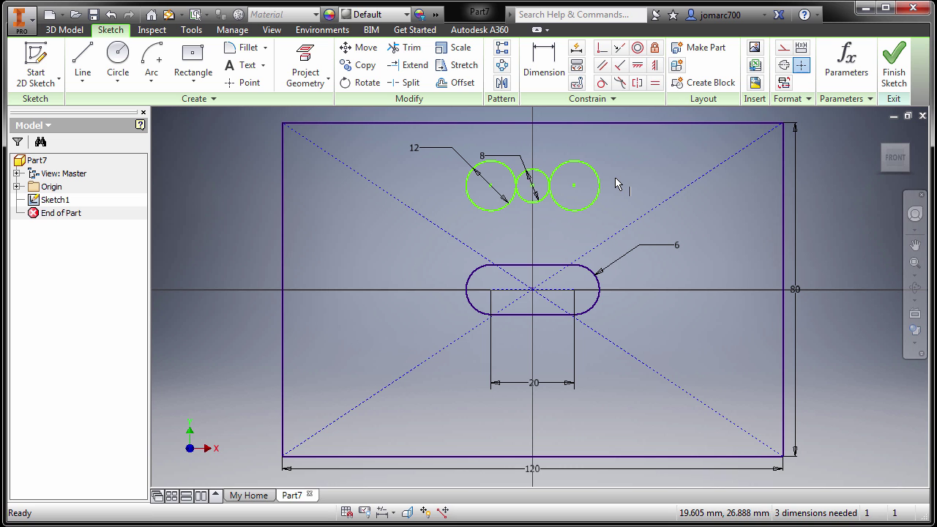
# Change the slot's centre-to-centre dimension from 20 to 26
pyautogui.doubleClick(539, 391)
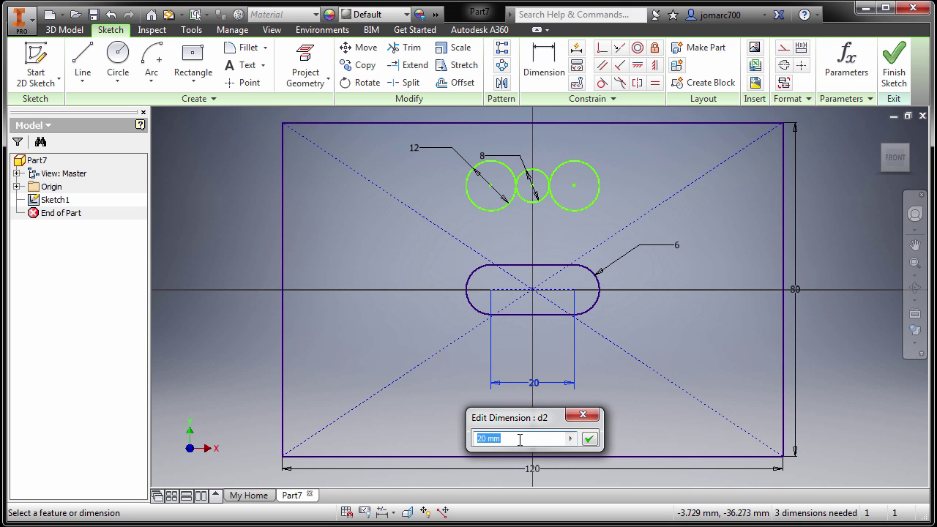
pyautogui.write('26')
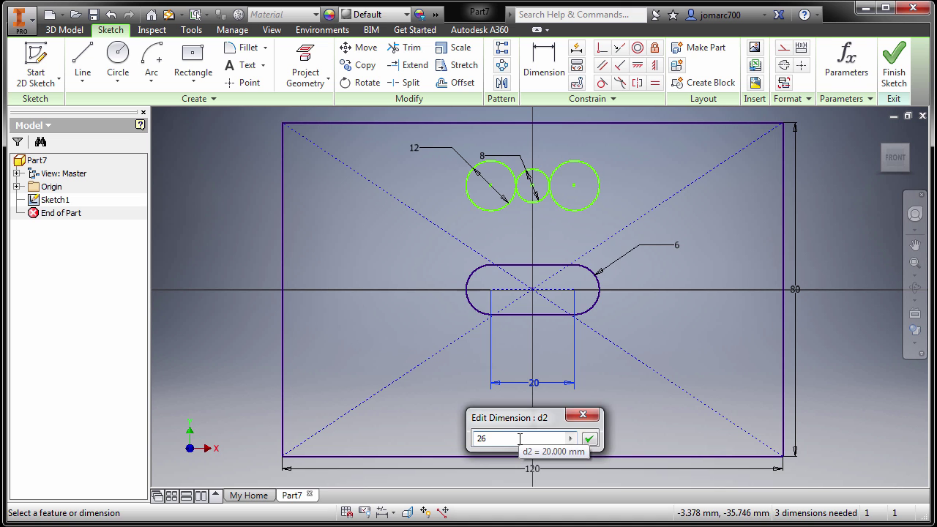
pyautogui.press('Return')
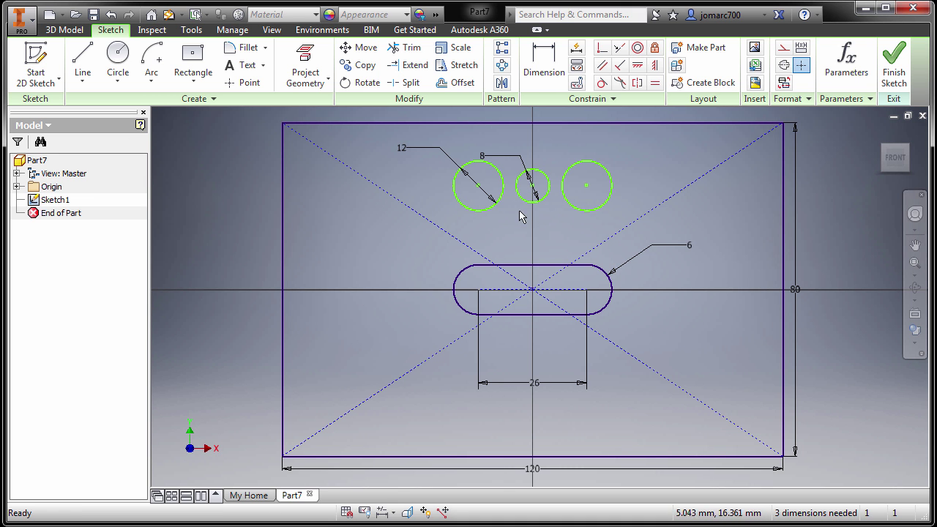
pyautogui.keyDown('ctrl'); pyautogui.click(601, 213); pyautogui.keyUp('ctrl')
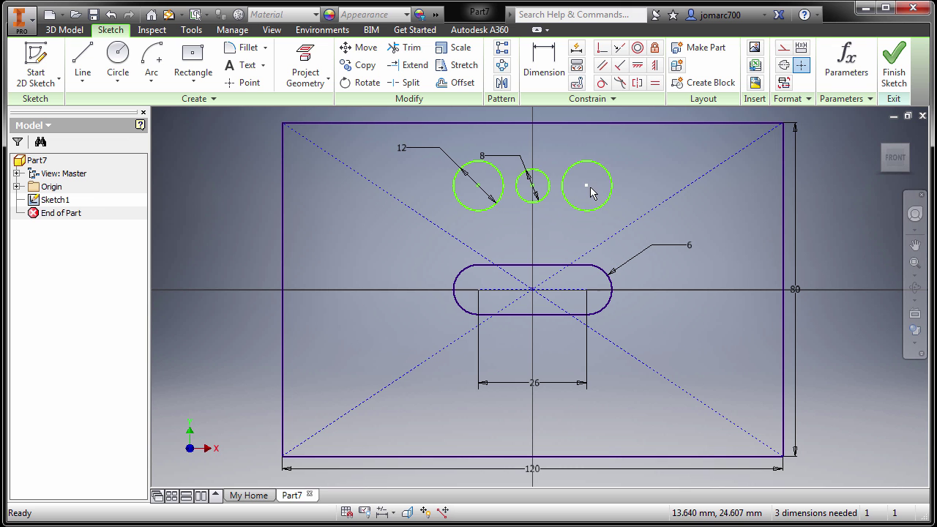
# Mirror the left, middle and right upper circles about the slot's horizontal centreline
pyautogui.click(502, 85)
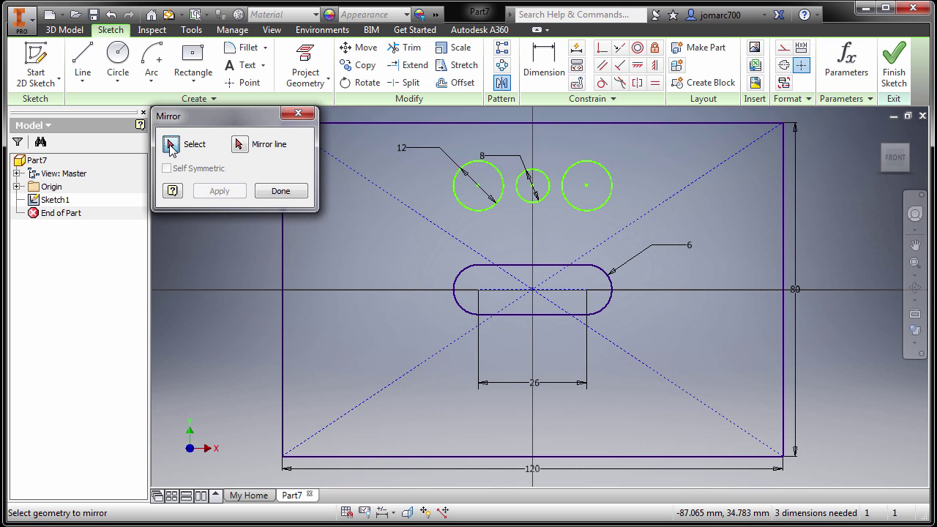
pyautogui.click(494, 209)
pyautogui.click(532, 203)
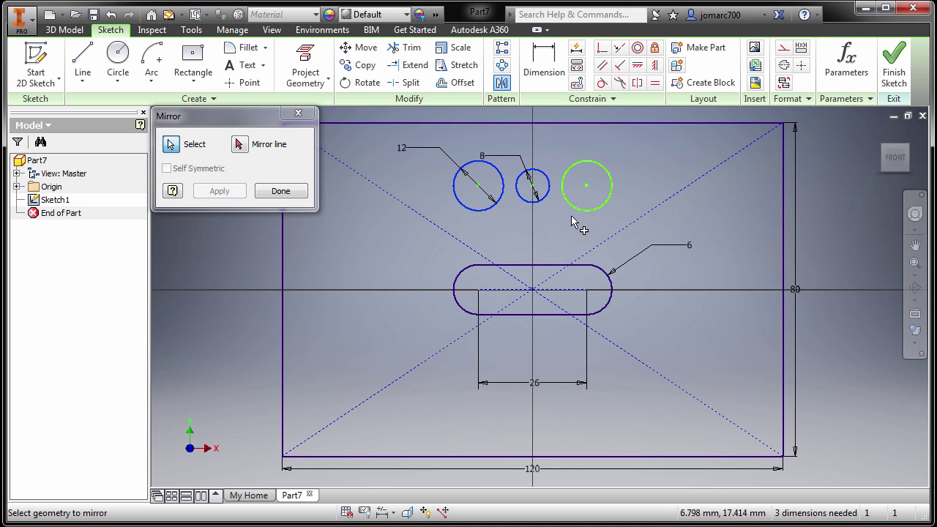
pyautogui.click(584, 209)
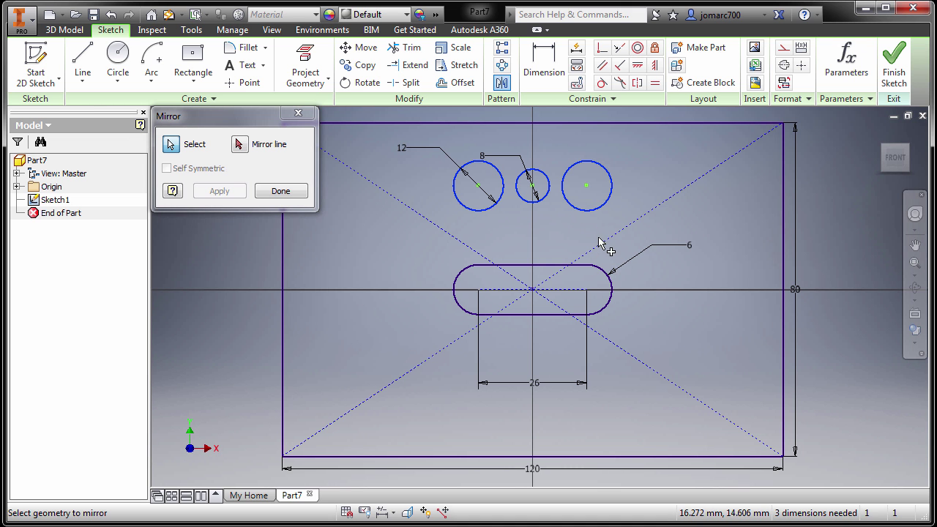
pyautogui.click(240, 144)
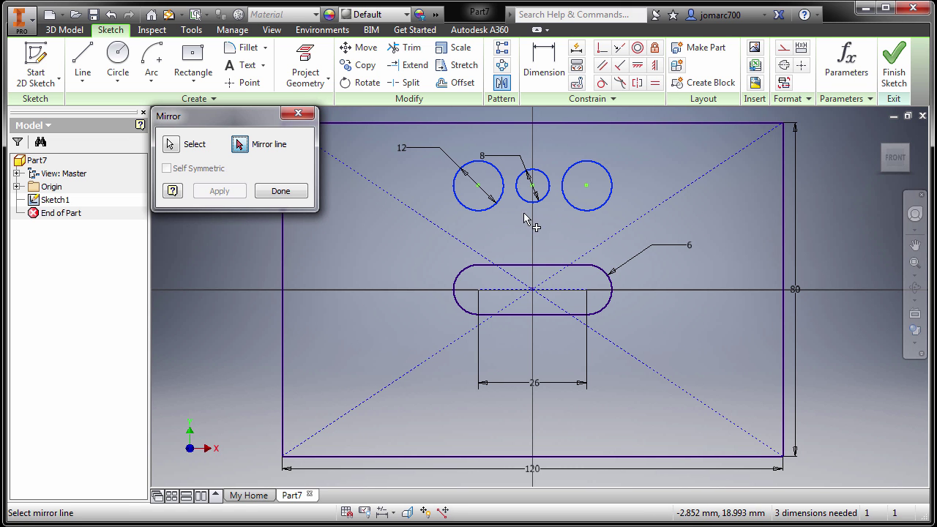
pyautogui.click(565, 292)
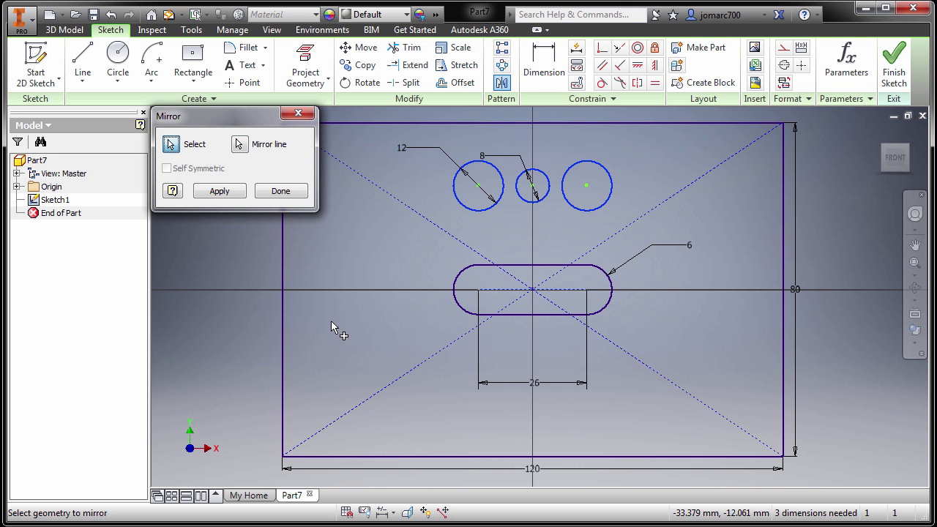
pyautogui.click(219, 192)
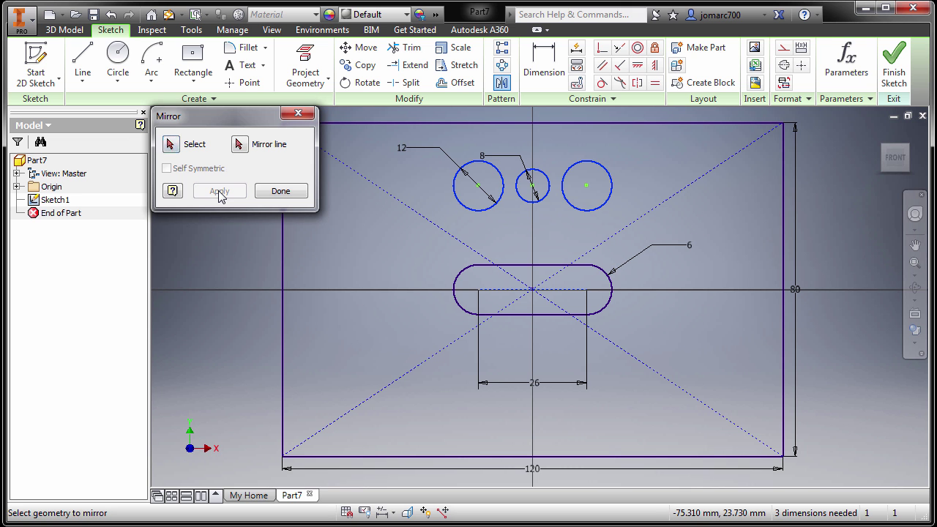
pyautogui.click(282, 191)
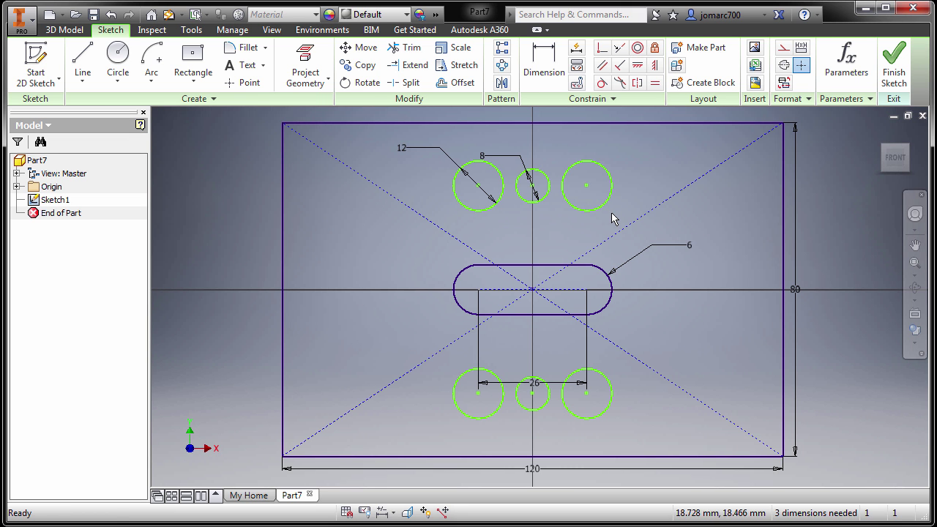
# Add a 50 mm vertical dimension between the upper and lower right circle centres
pyautogui.press('d')
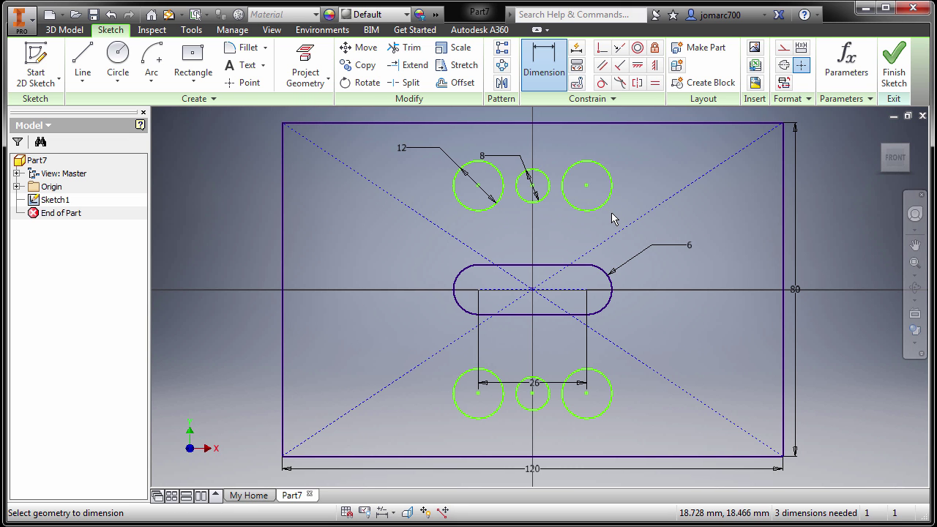
pyautogui.click(585, 186)
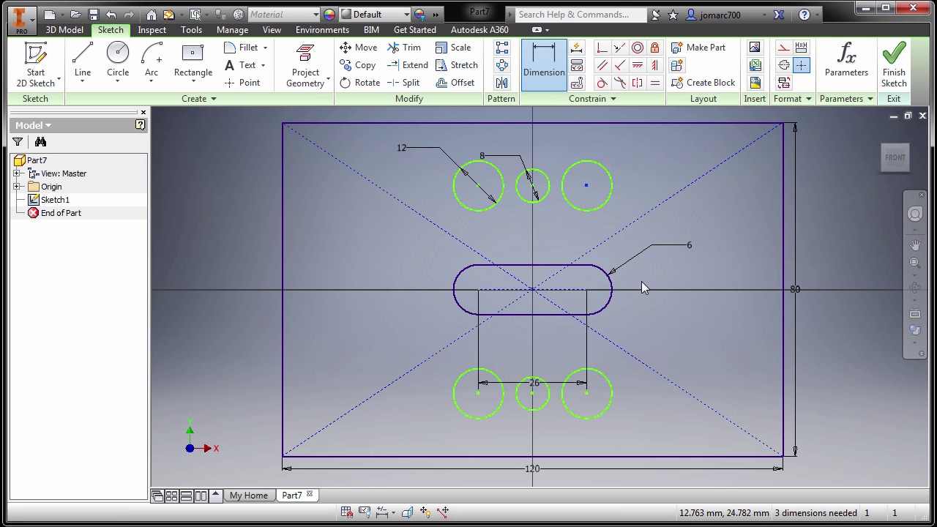
pyautogui.click(586, 393)
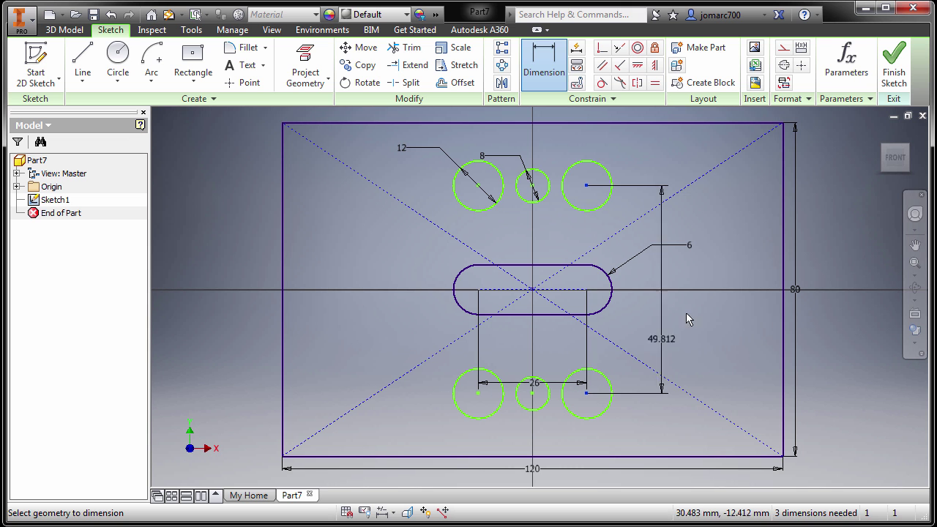
pyautogui.click(714, 282)
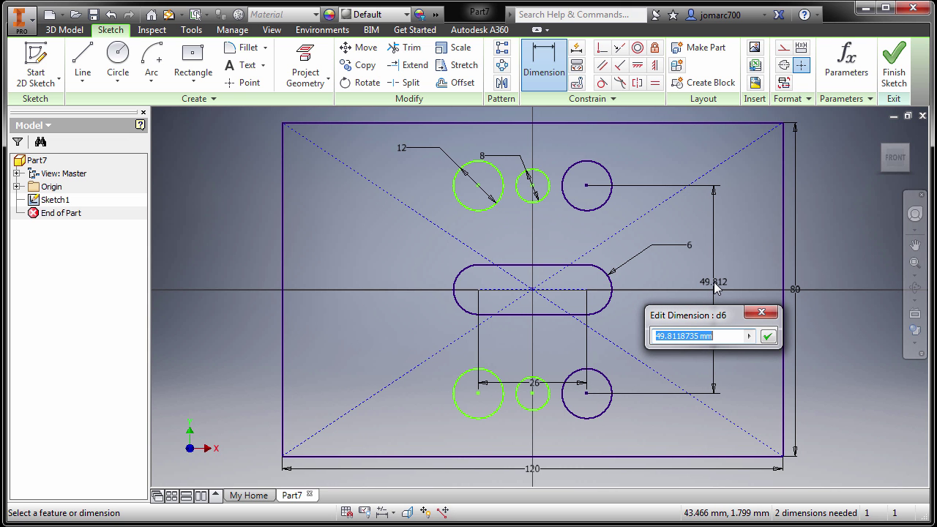
pyautogui.write('5')
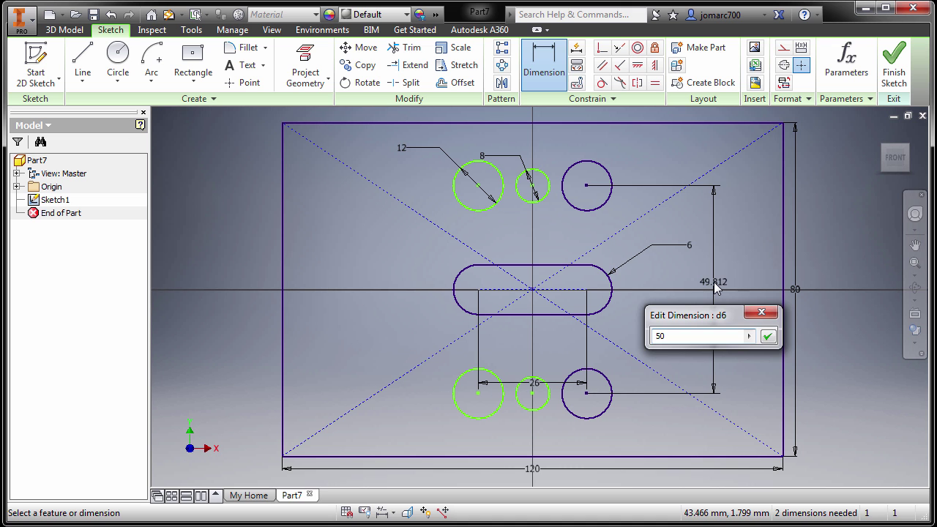
pyautogui.write('0')
pyautogui.press('Return')
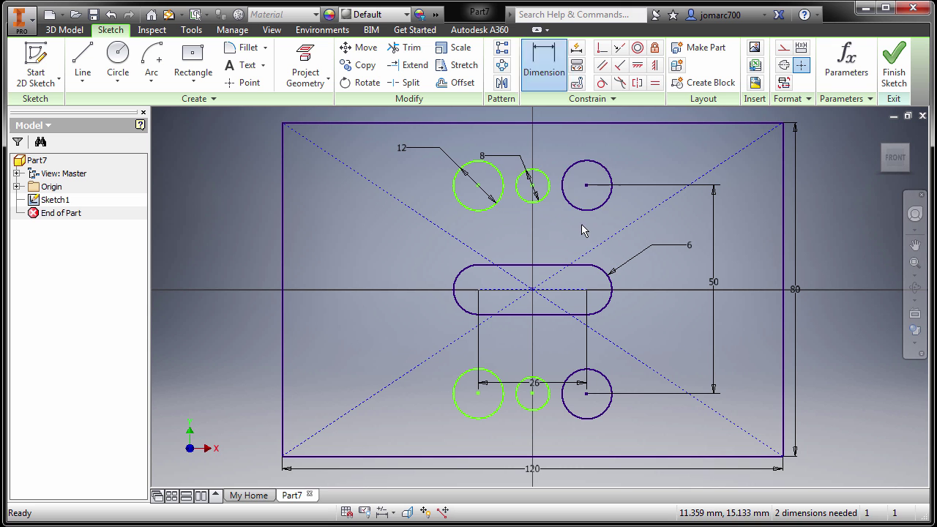
pyautogui.press('Escape')
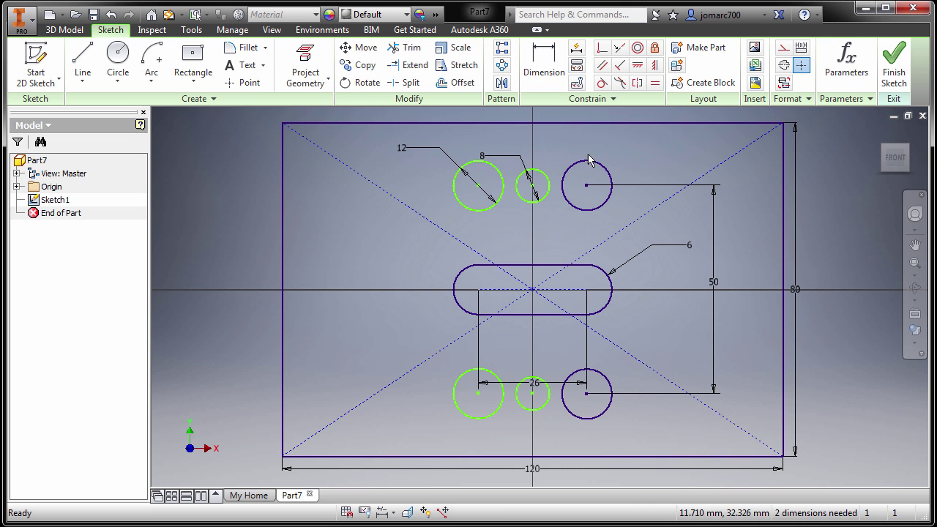
# Drag the small 8 mm circle twice to check its remaining freedom
pyautogui.moveTo(542, 172); pyautogui.dragTo(501, 180)
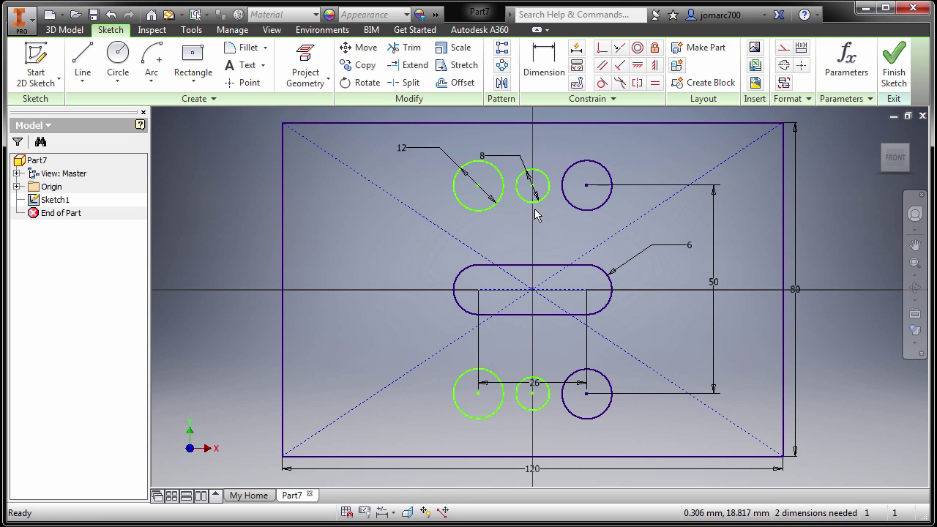
pyautogui.moveTo(548, 192); pyautogui.dragTo(553, 235)
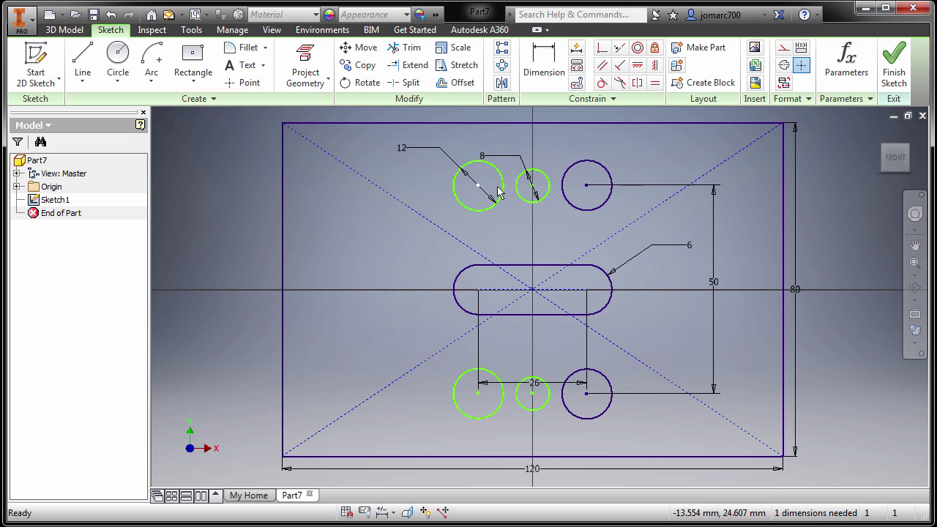
# Apply a Horizontal constraint between the upper right circle's centre and the small circle's centre
pyautogui.click(637, 67)
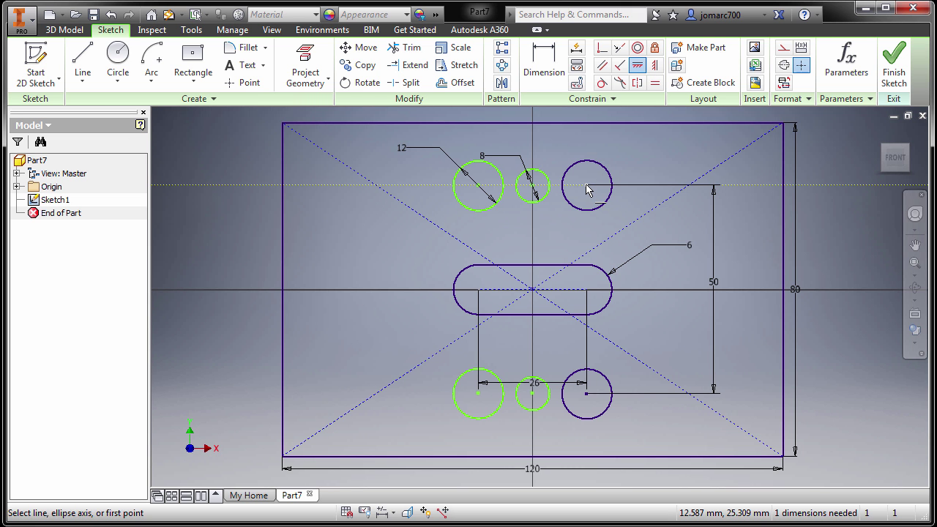
pyautogui.click(587, 187)
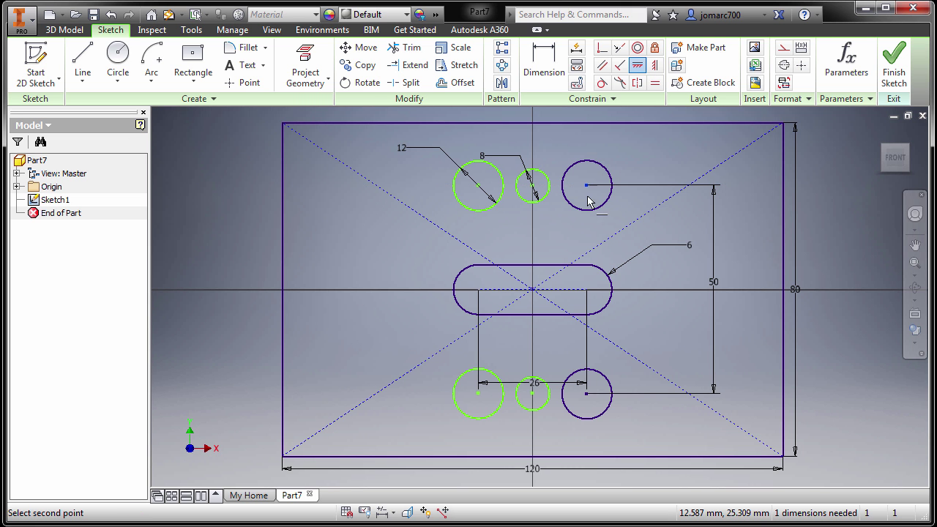
pyautogui.click(532, 186)
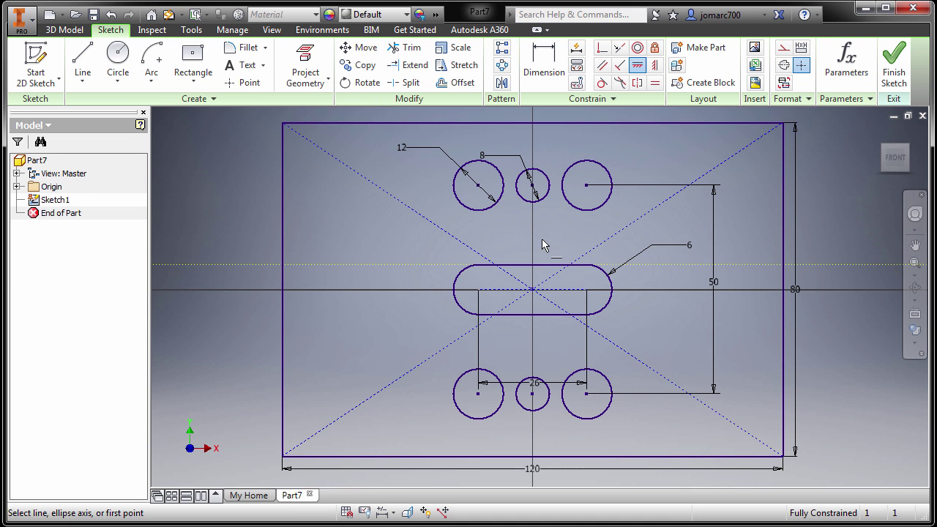